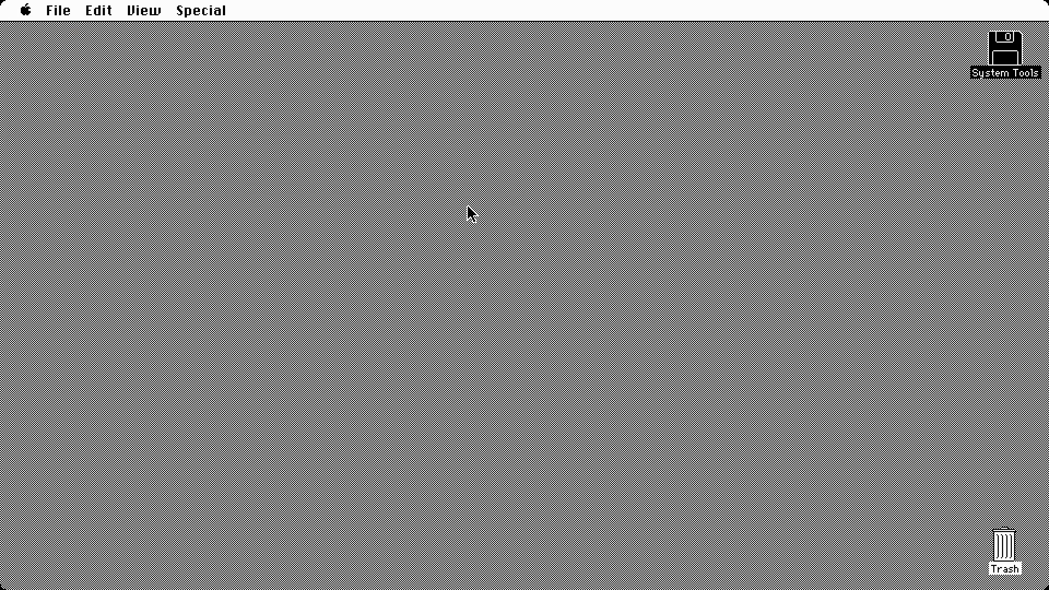
Step: View the About the Finder version information, dismiss it, and open the Control Panel
drag(31, 9, 43, 35)
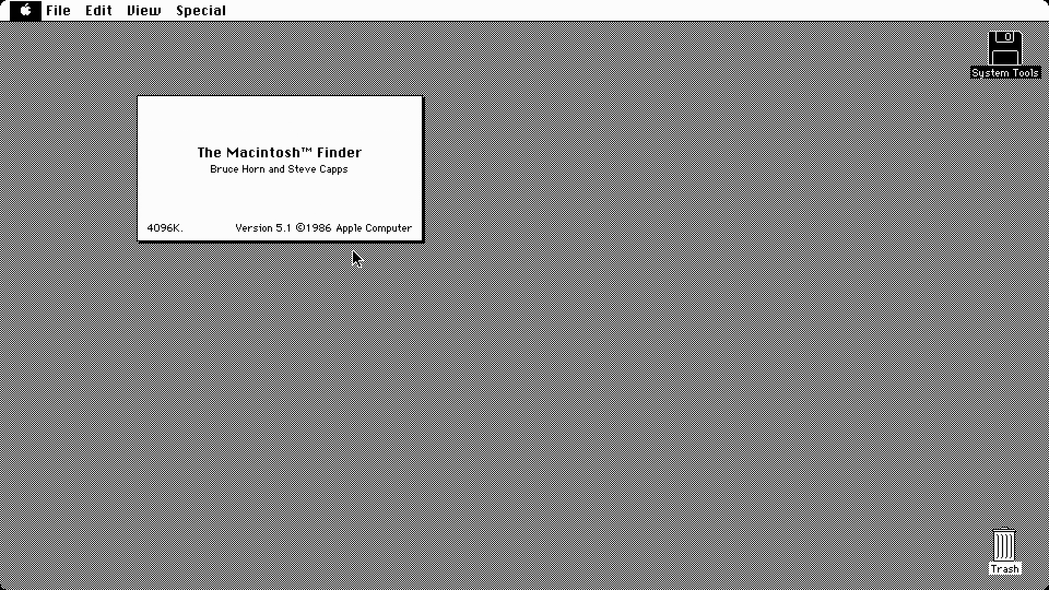
click(354, 200)
drag(25, 10, 104, 129)
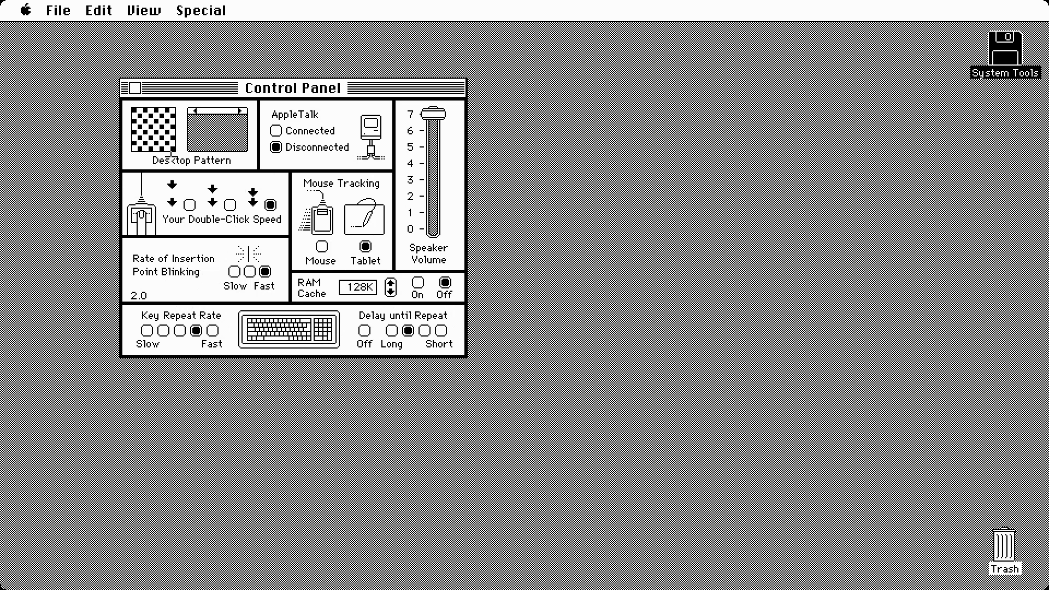
Step: Cycle through three Control Panel desktop pattern presets, applying each, ending on the lighter pattern
click(239, 111)
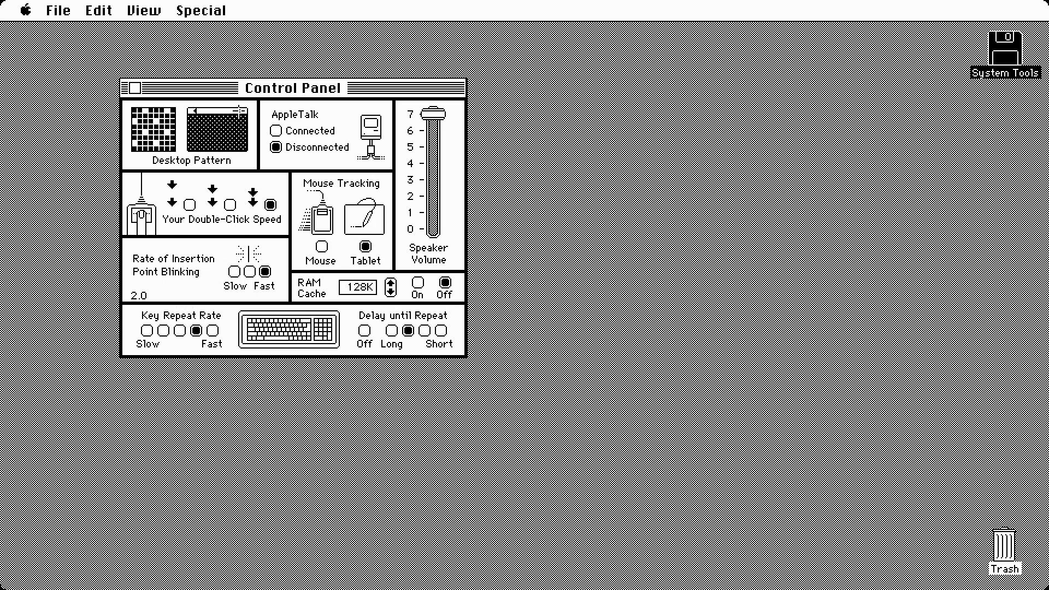
click(224, 132)
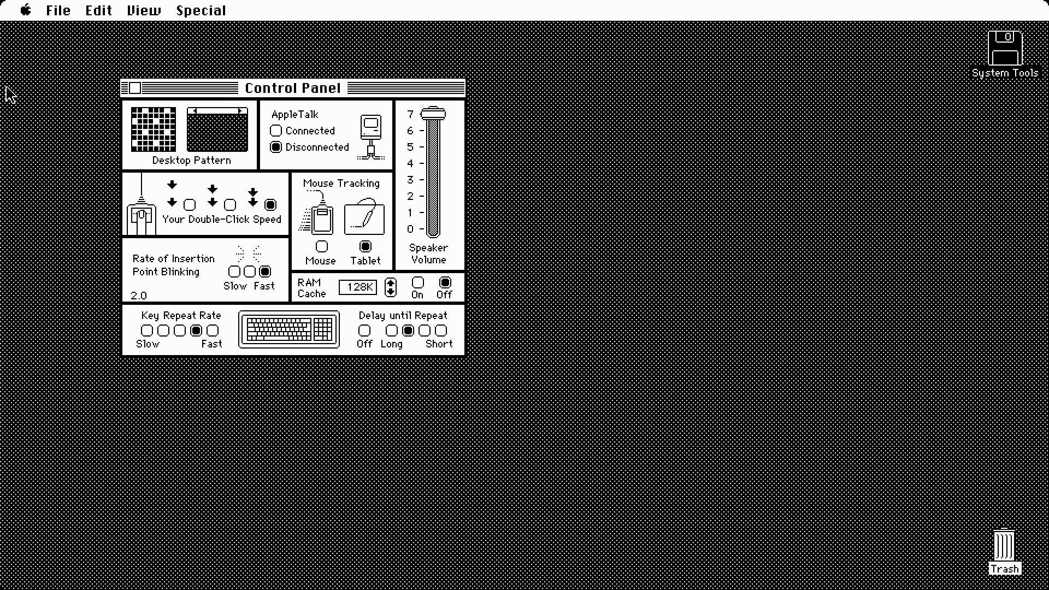
click(239, 111)
click(229, 117)
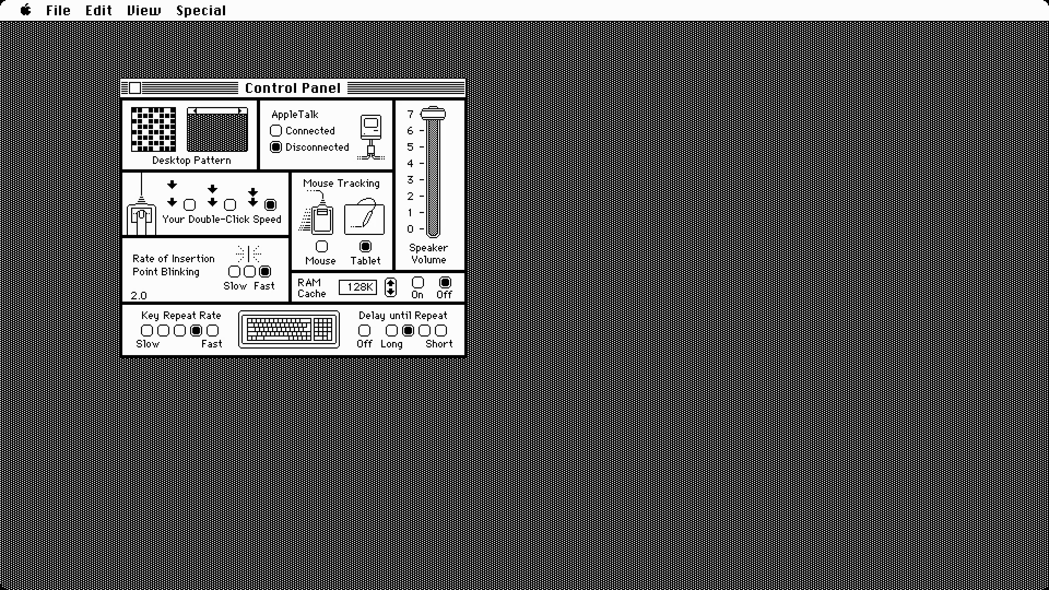
click(239, 111)
click(229, 127)
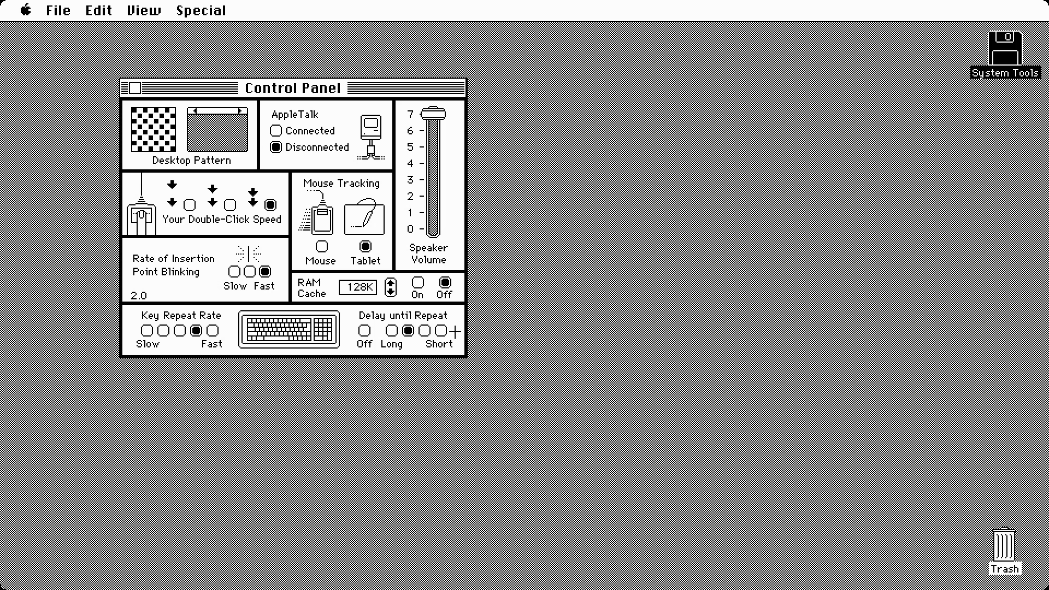
Step: Close the Control Panel and open the Key Caps desk accessory
click(135, 88)
click(28, 10)
drag(29, 9, 110, 144)
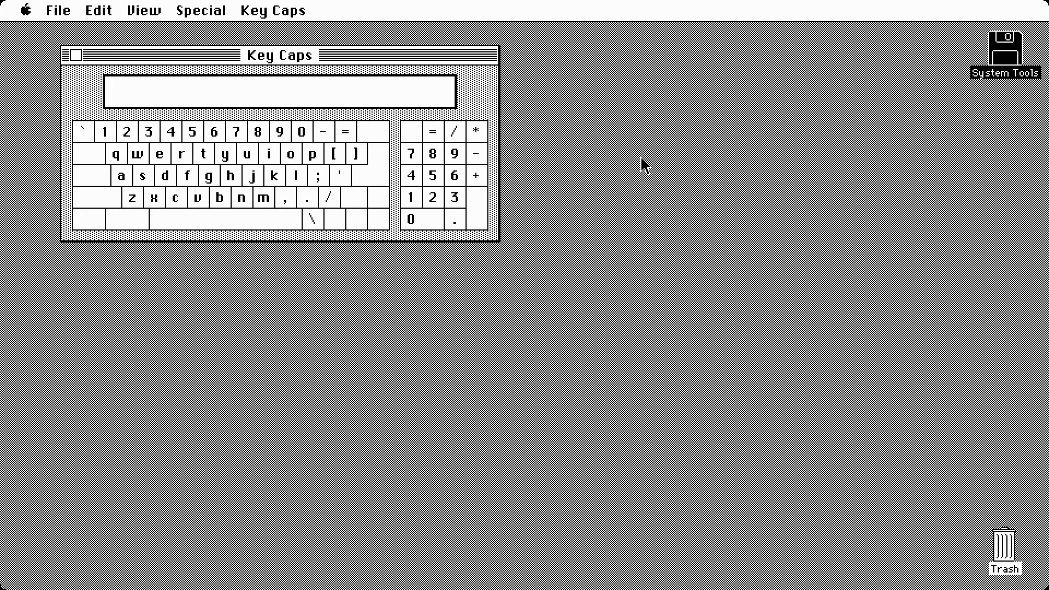
Step: Close Key Caps, open the Scrapbook, and page forward to the last champagne clipping
click(76, 55)
drag(27, 11, 113, 159)
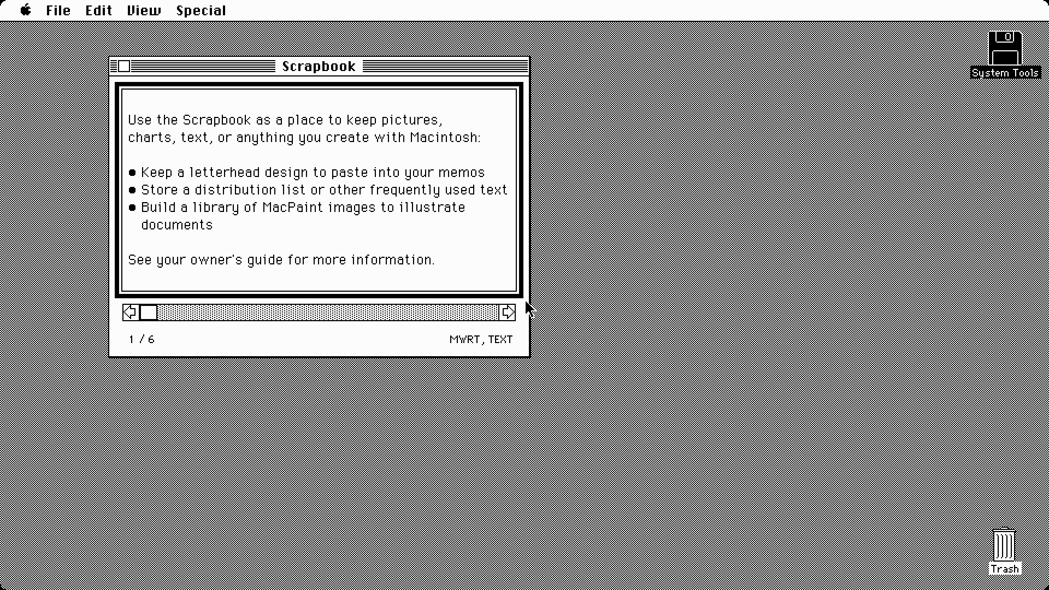
click(510, 315)
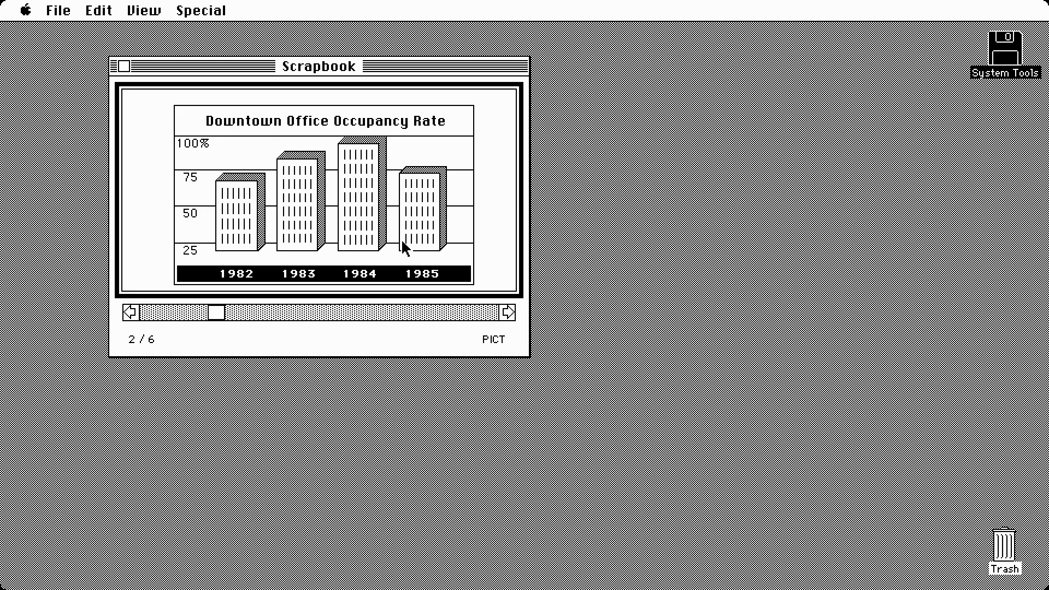
click(507, 313)
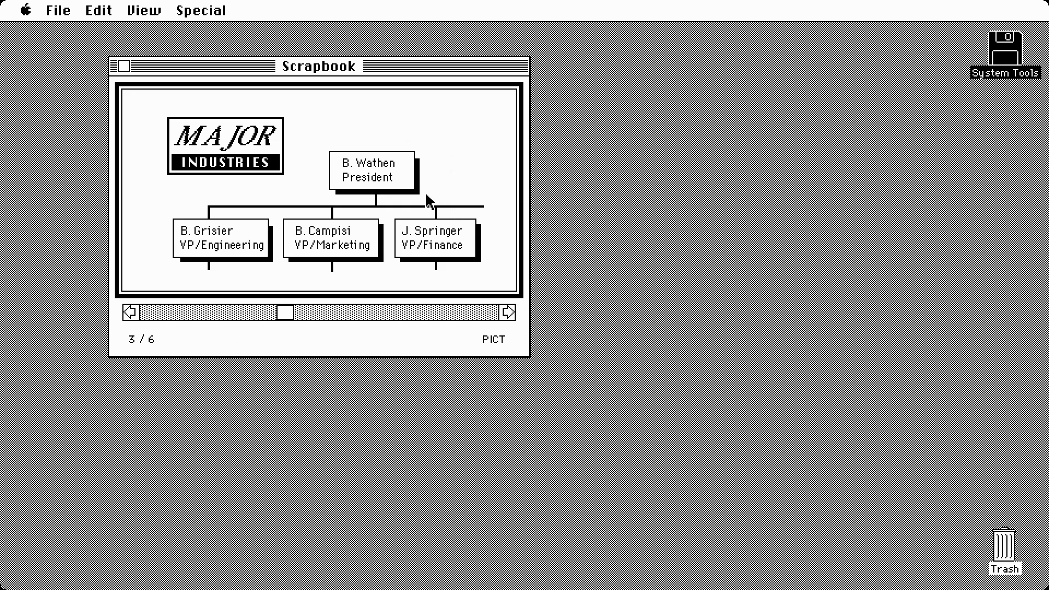
click(509, 313)
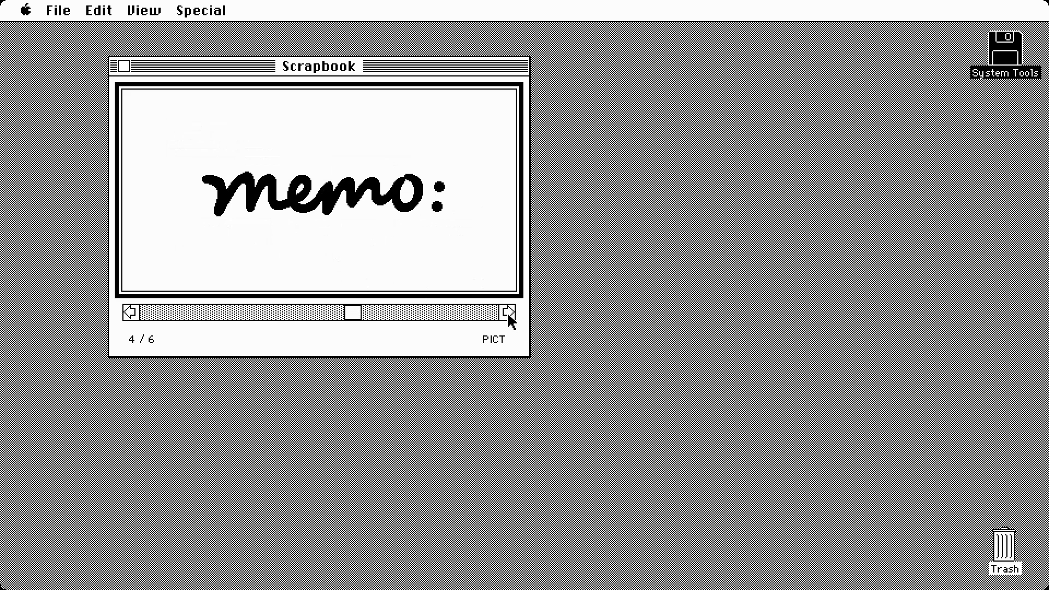
click(508, 313)
click(508, 313)
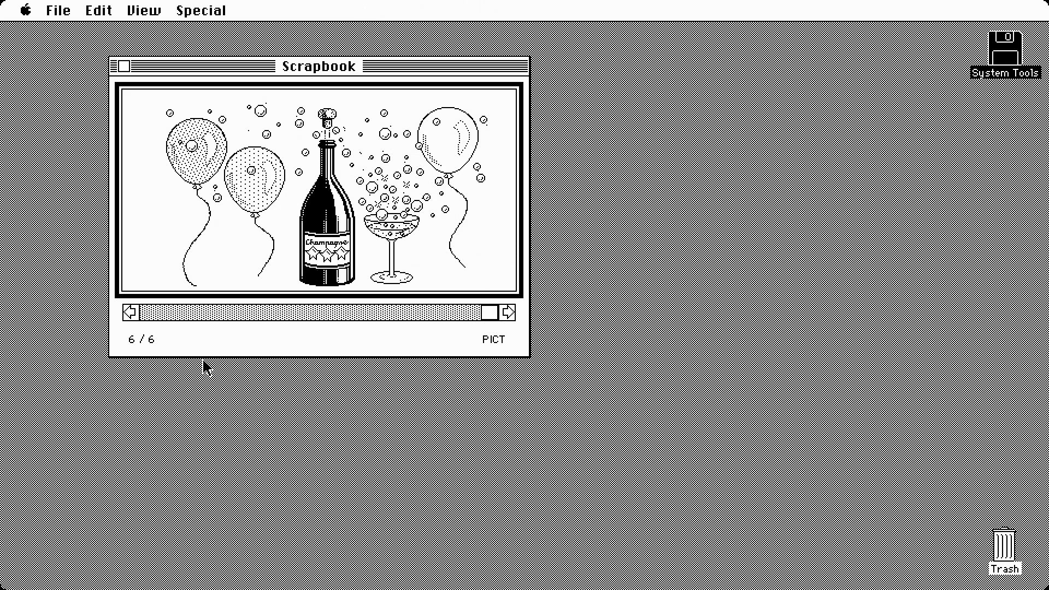
Step: Page back to the org chart clipping, forward to the memo, then close the Scrapbook
click(130, 313)
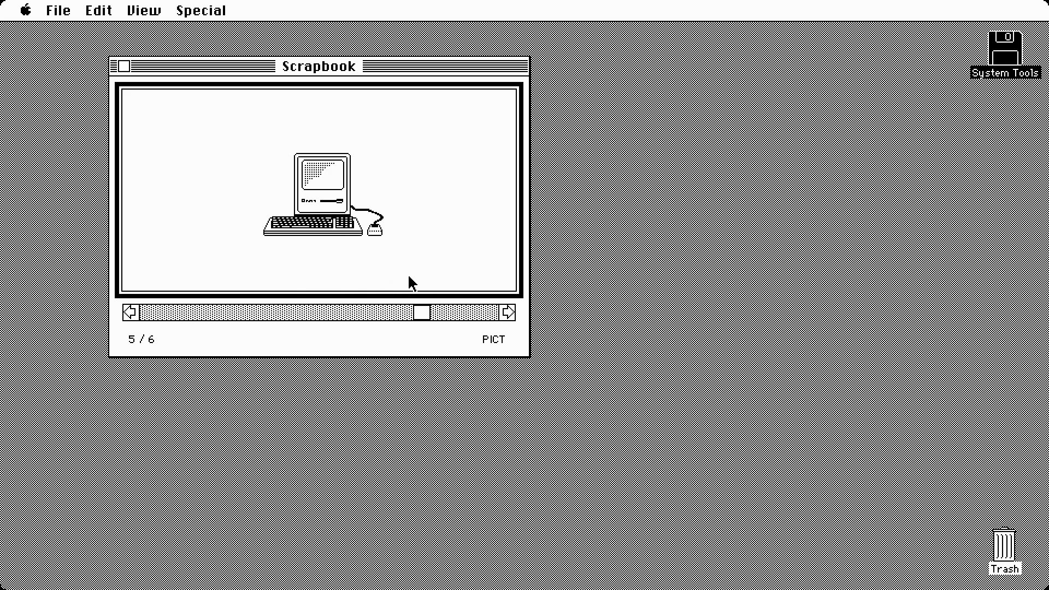
click(135, 317)
click(135, 317)
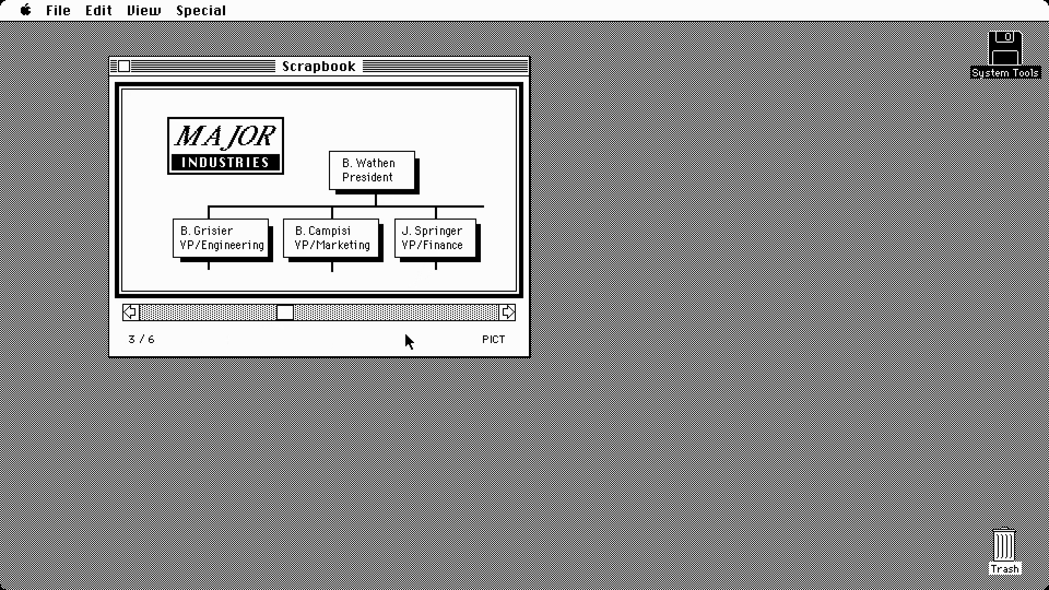
click(508, 313)
click(124, 66)
click(26, 9)
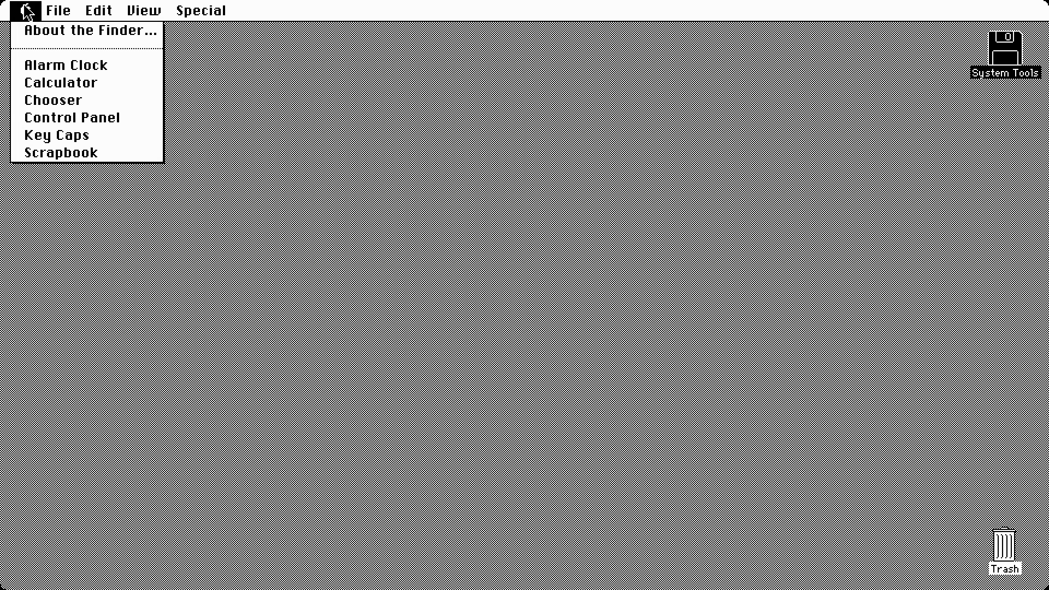
Step: Open the Alarm Clock and expand then collapse its date and alarm settings
drag(27, 10, 129, 65)
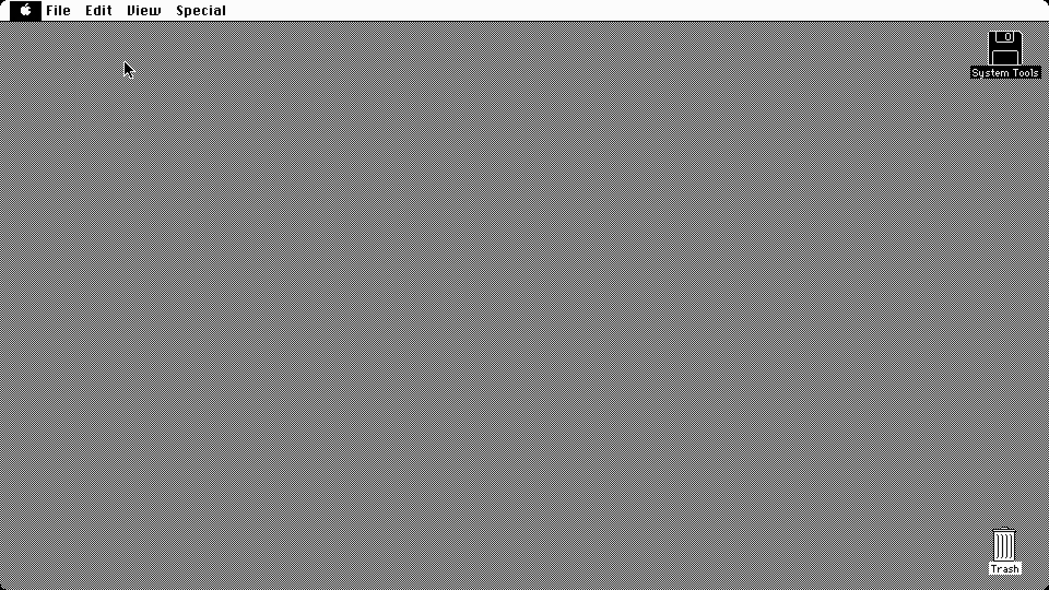
click(479, 43)
click(479, 43)
Step: Open and close the Calculator, close the Alarm Clock, then open the Chooser
drag(33, 15, 64, 85)
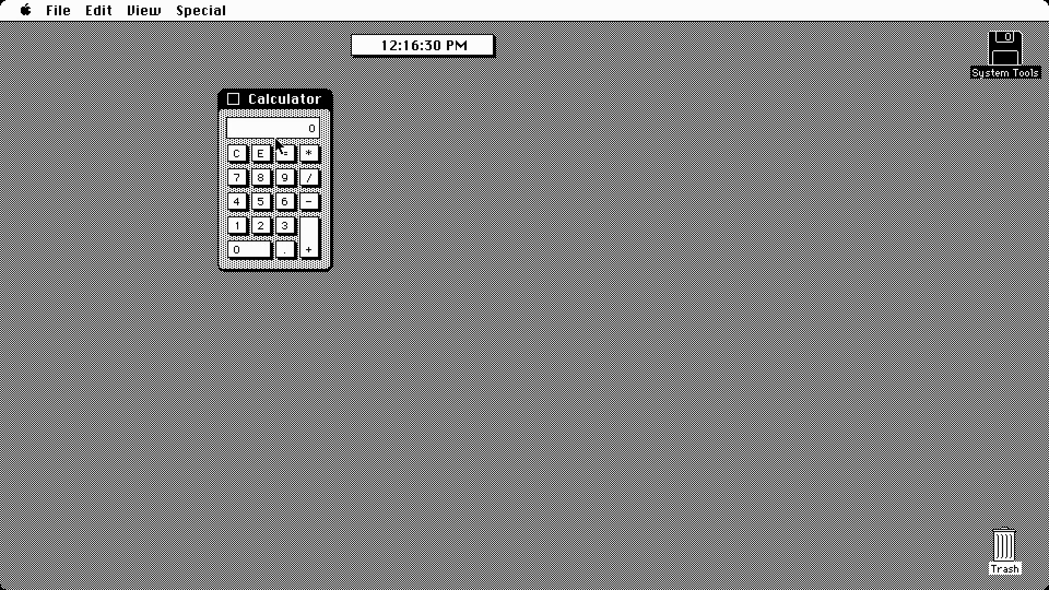
click(234, 99)
click(367, 45)
drag(26, 10, 112, 104)
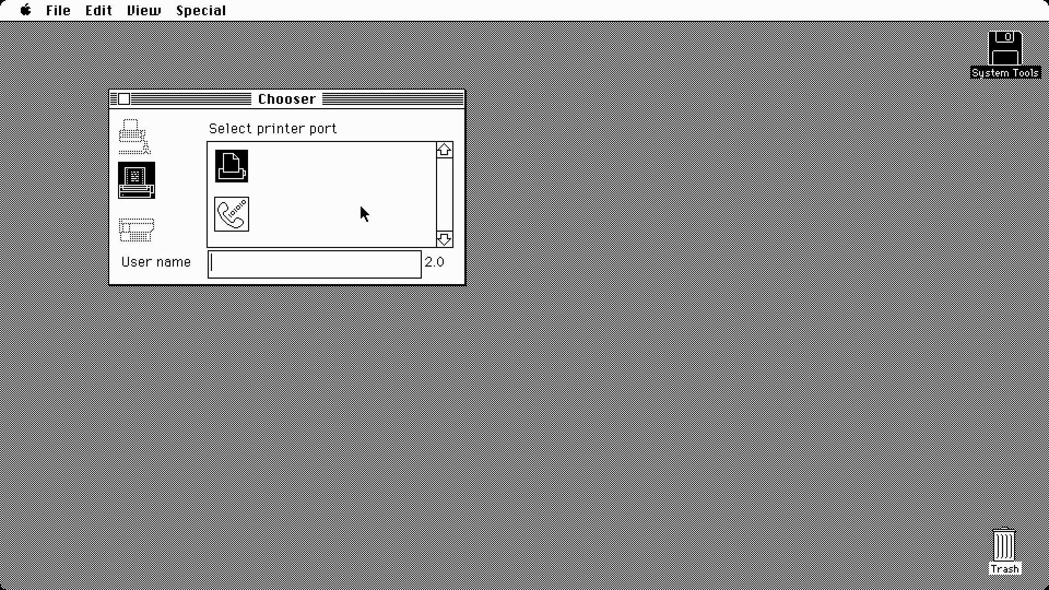
Step: Choose the modem port and LaserWriter type, dismiss the AppleTalk warning, and close the Chooser
click(227, 212)
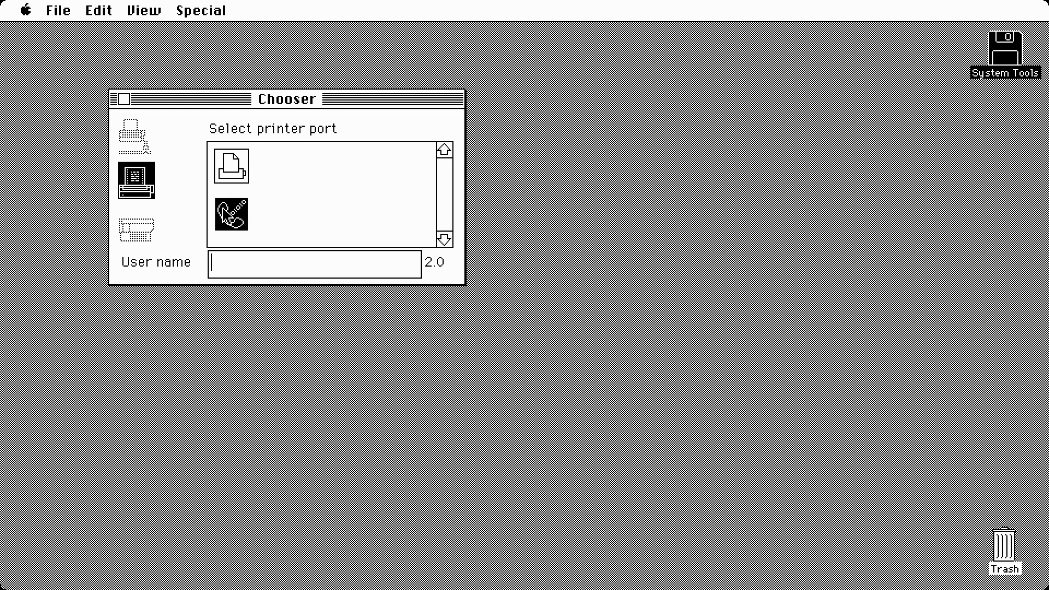
click(241, 160)
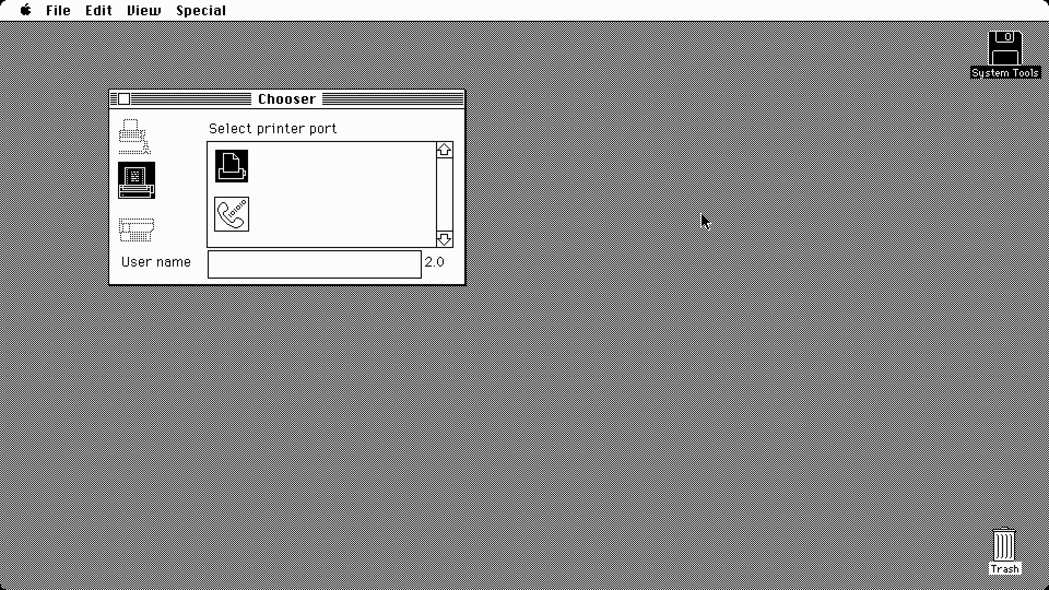
click(250, 219)
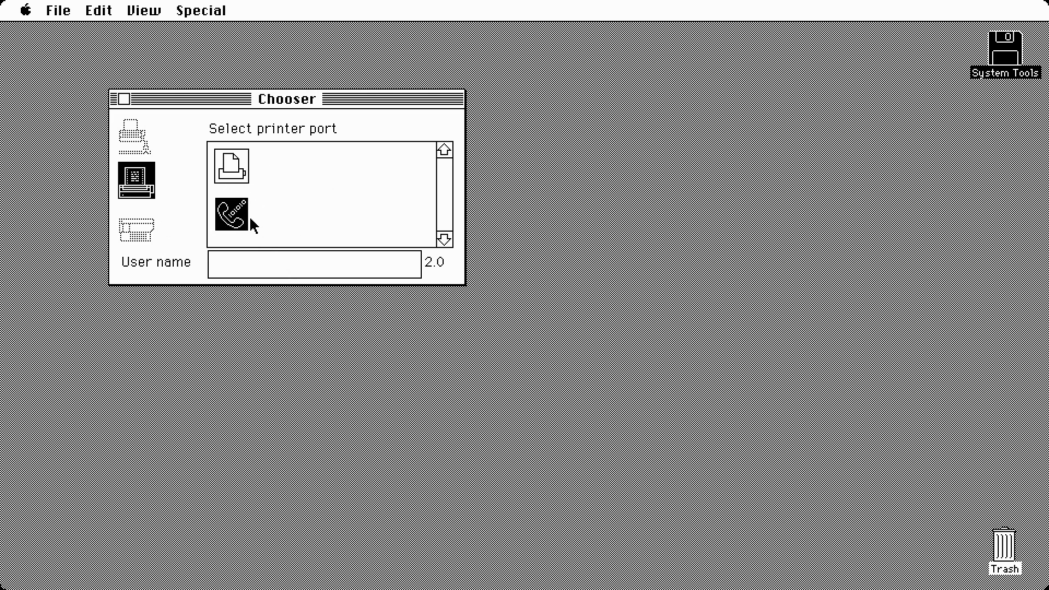
click(135, 141)
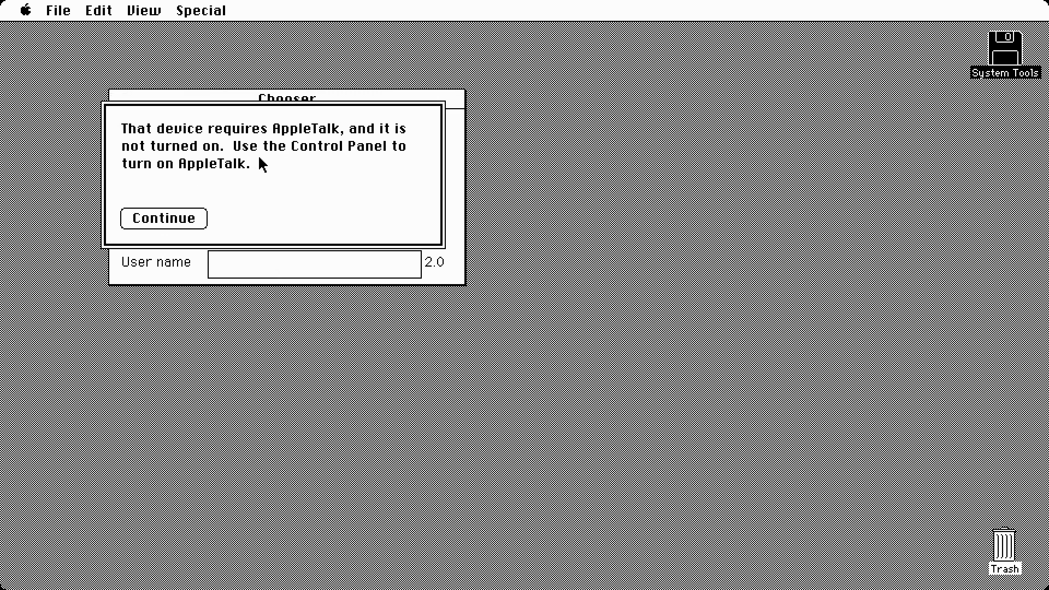
click(180, 225)
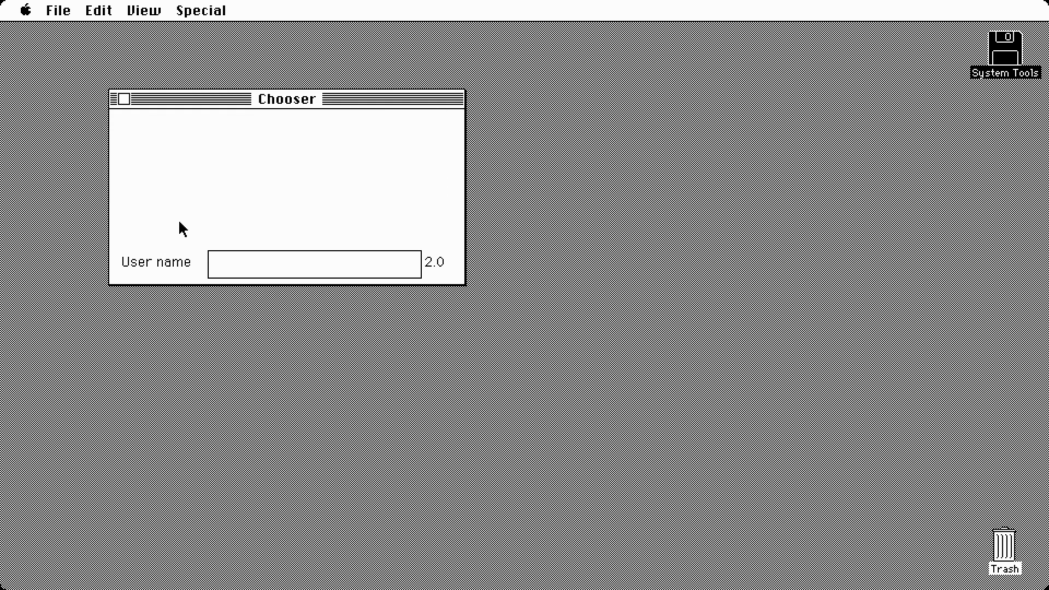
click(124, 99)
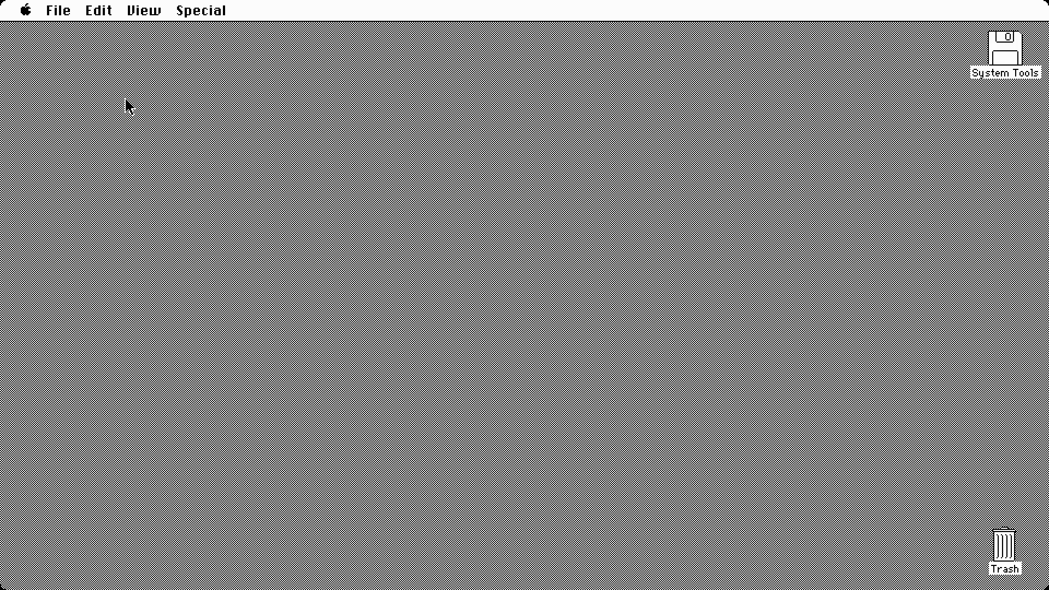
Step: Open the System Tools disk and create a new folder named 'Test'
double_click(1012, 57)
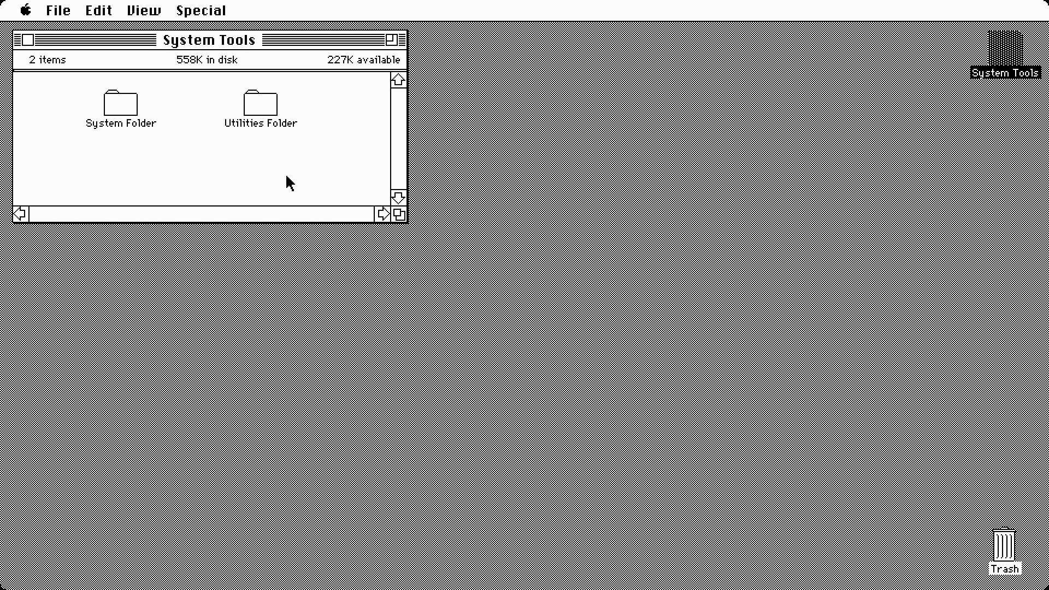
click(60, 12)
drag(61, 14, 286, 157)
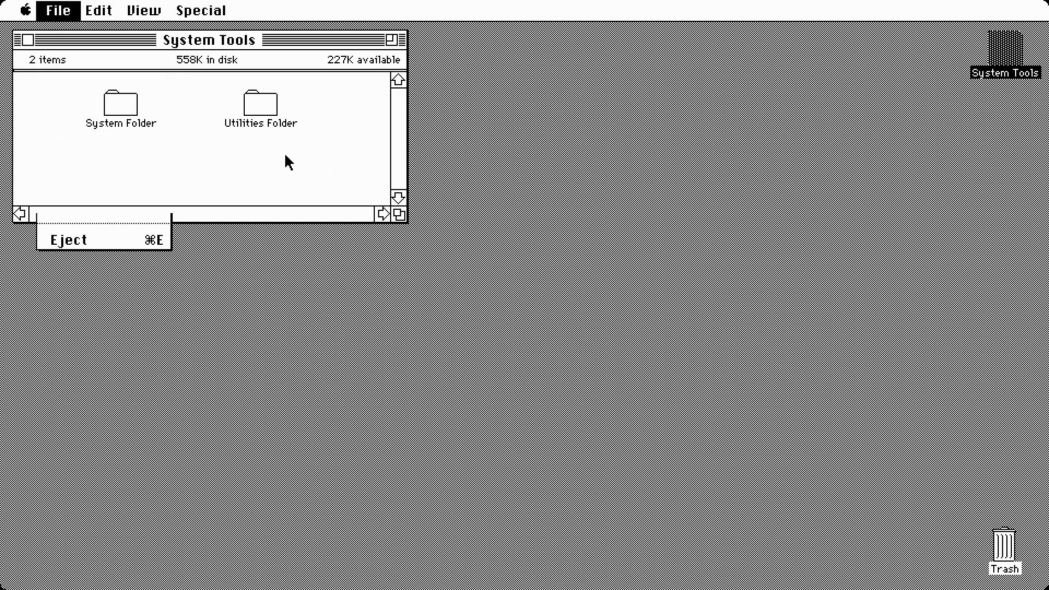
click(71, 5)
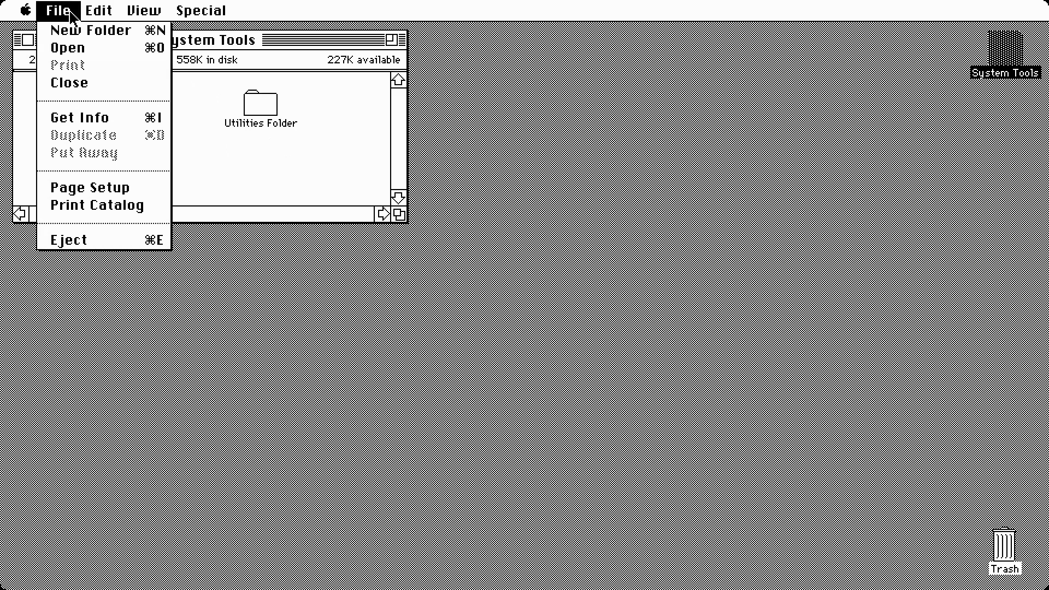
drag(70, 12, 76, 30)
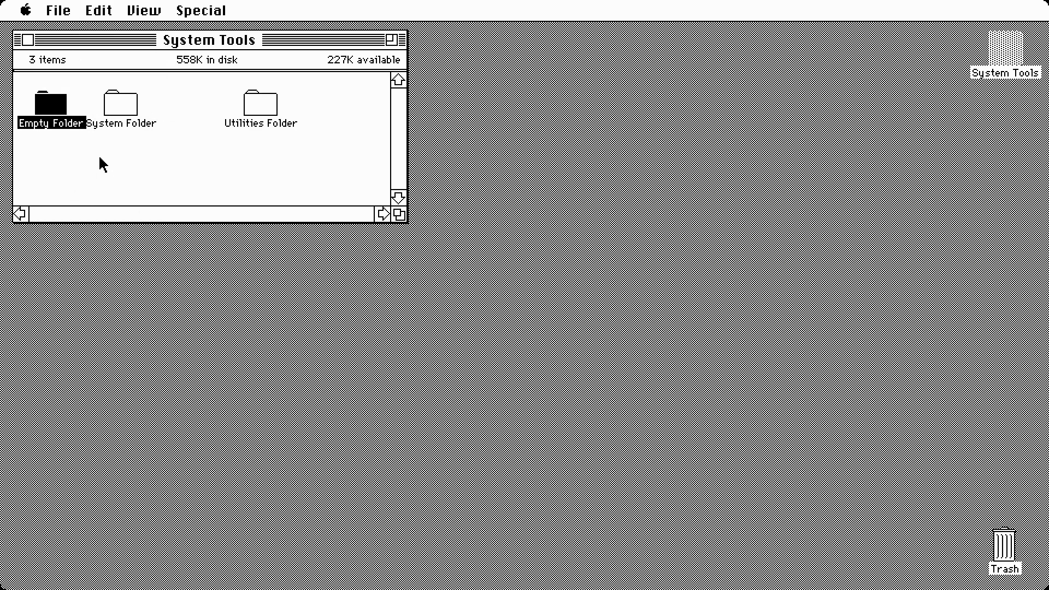
click(80, 124)
drag(84, 125, 3, 107)
text(Test)
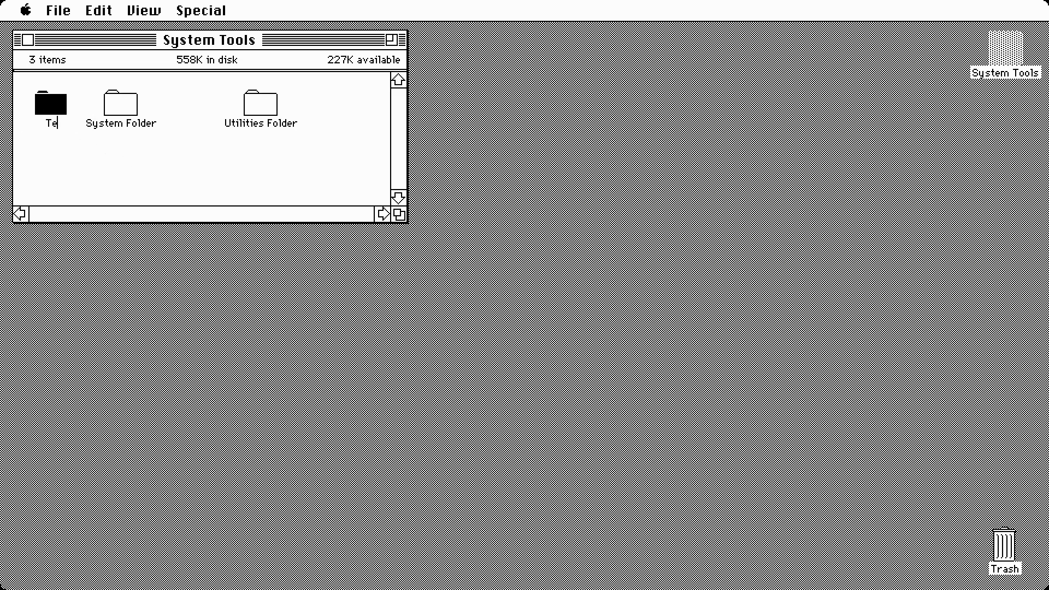
click(59, 150)
Step: Inside the Test folder, create another new folder also named 'Test'
double_click(49, 109)
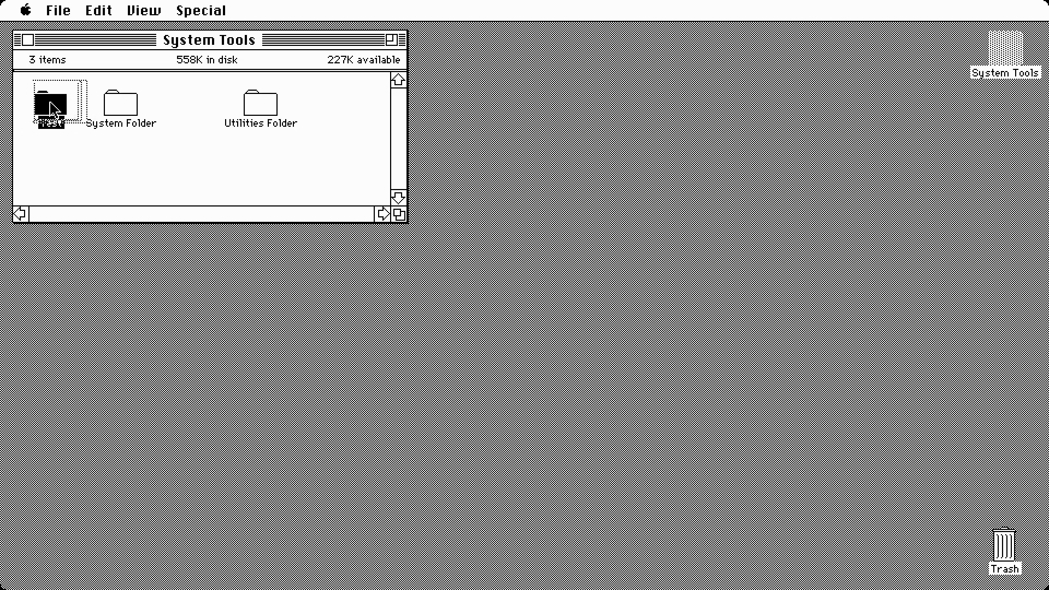
click(58, 10)
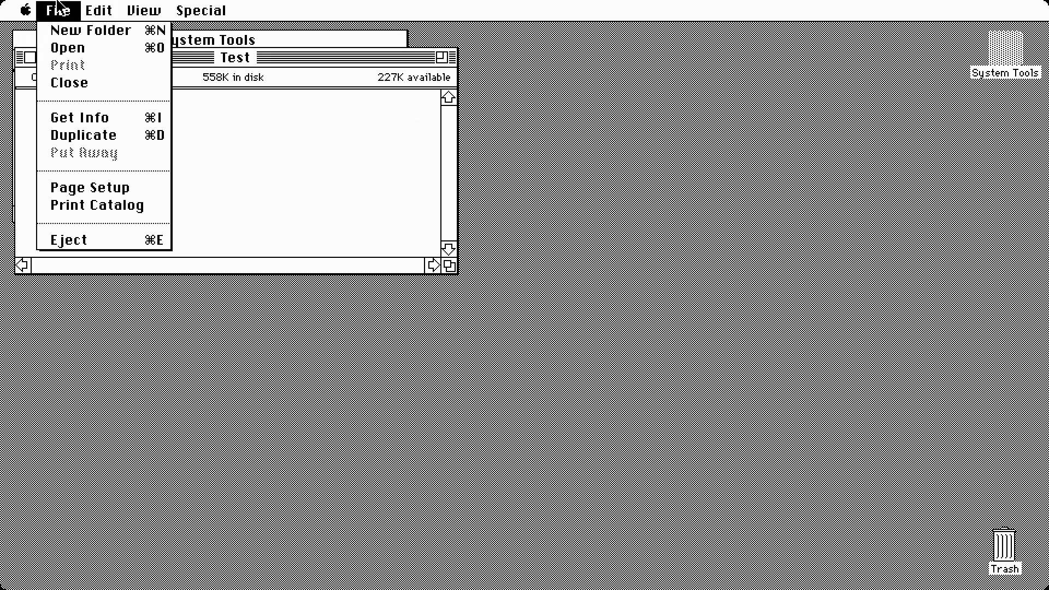
click(57, 29)
drag(84, 143, 18, 140)
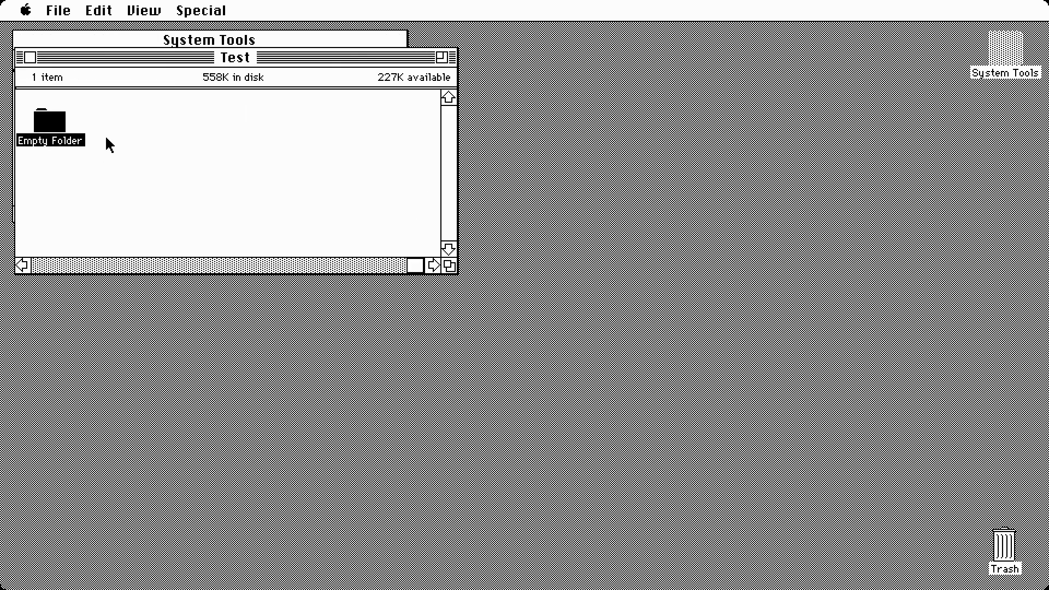
text(Test)
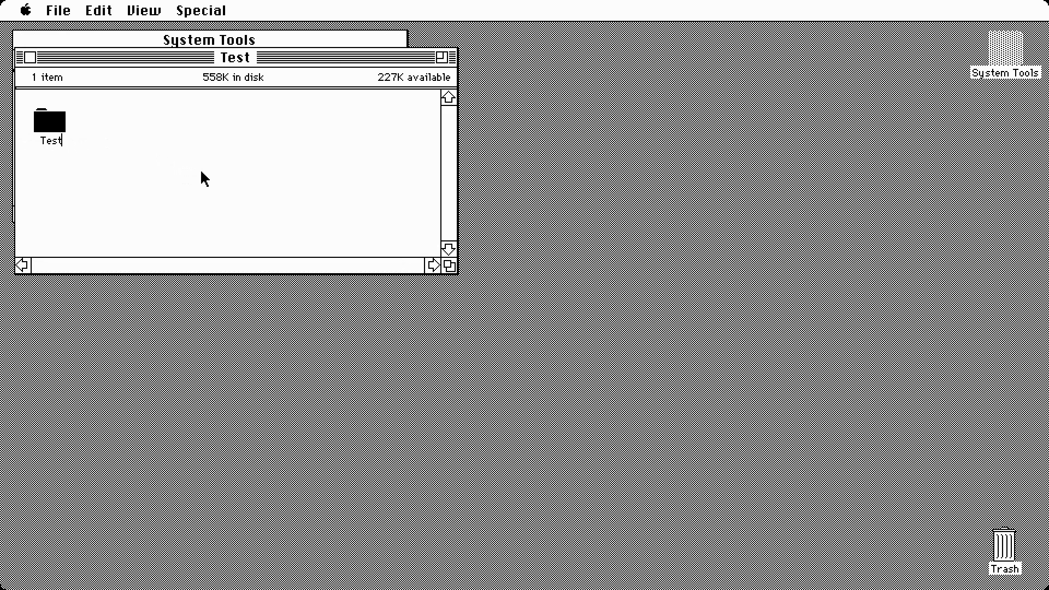
click(203, 178)
Step: Move and close the Test window, then drag the Test folder to the Trash
drag(221, 63, 245, 292)
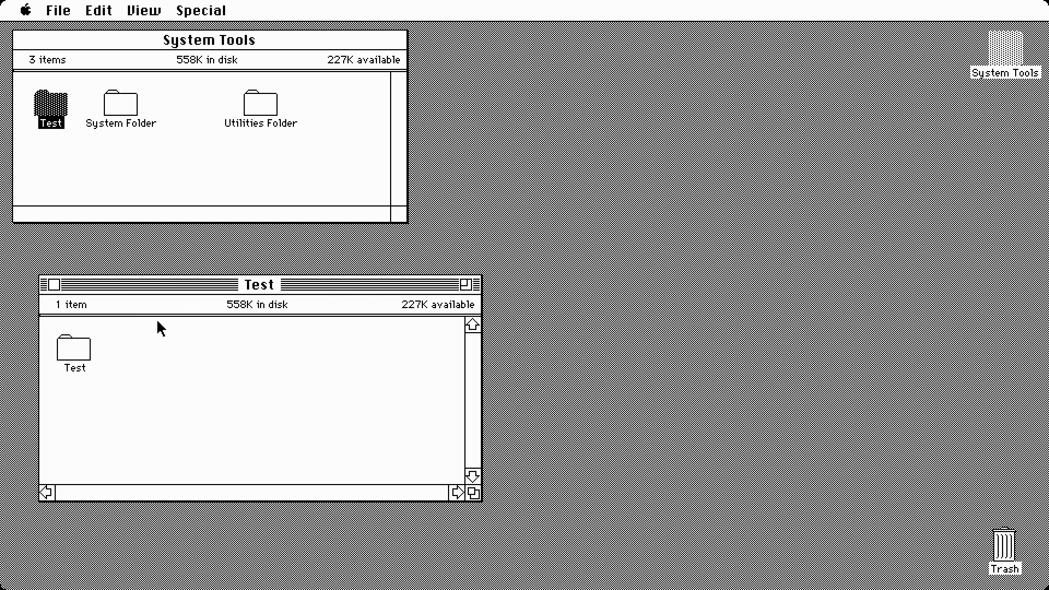
click(54, 285)
drag(52, 117, 1010, 552)
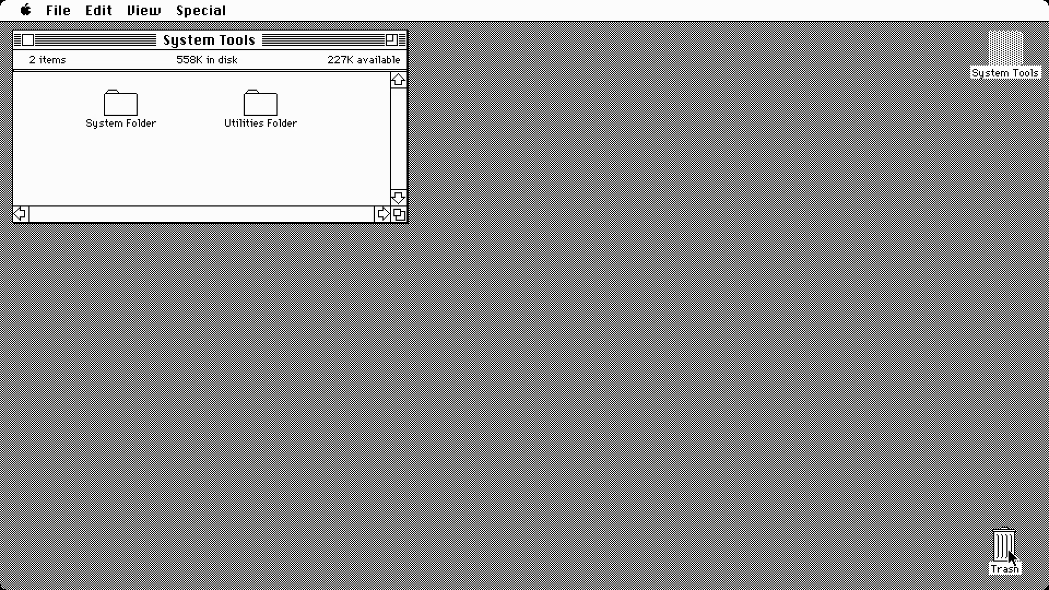
Step: Empty the Trash from the Special menu, then bring up the Use MiniFinder dialog
click(1009, 553)
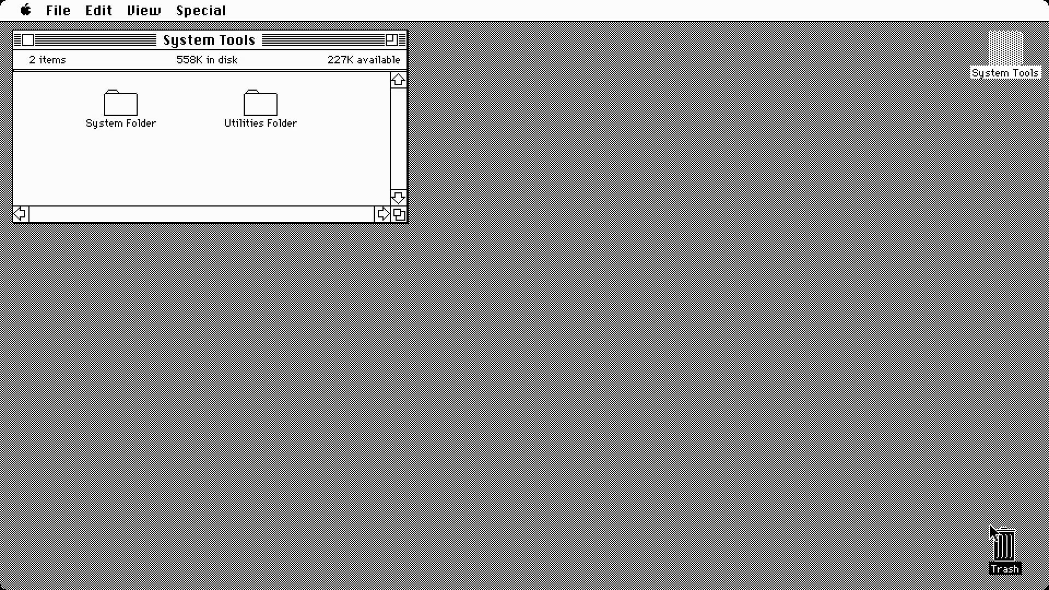
click(209, 10)
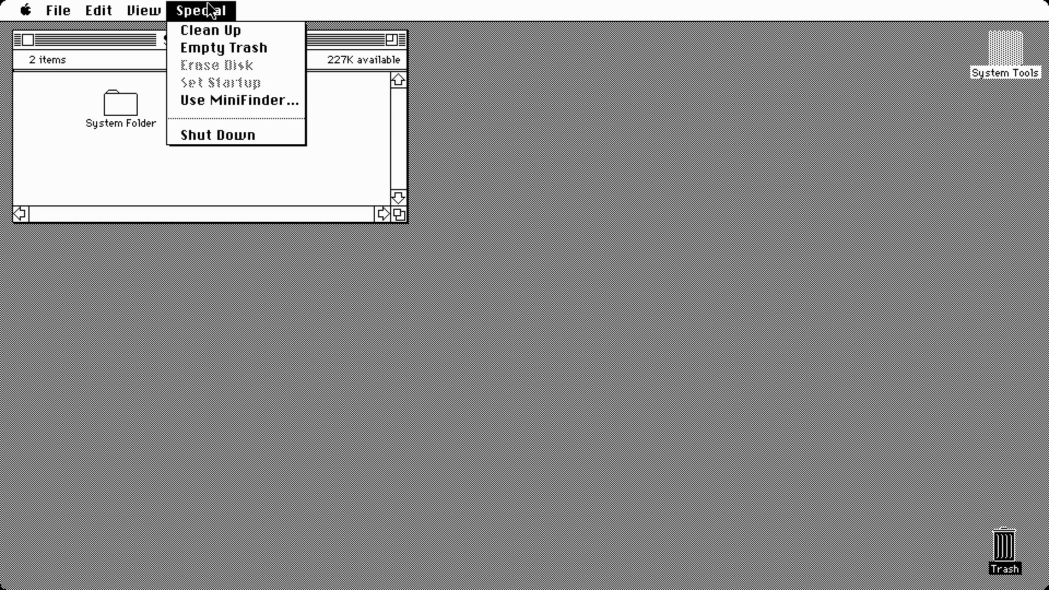
click(255, 49)
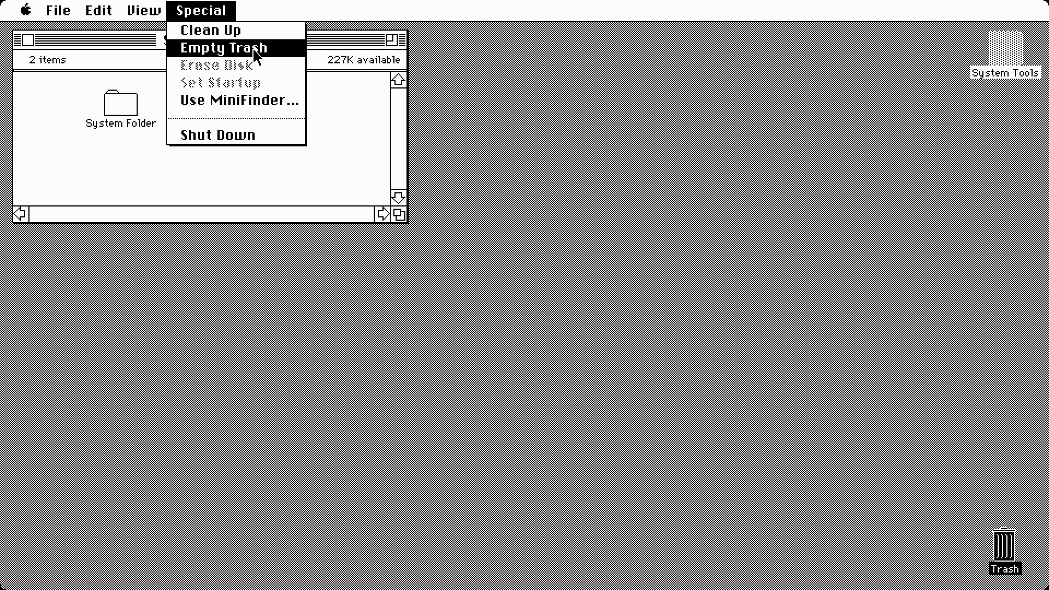
click(209, 5)
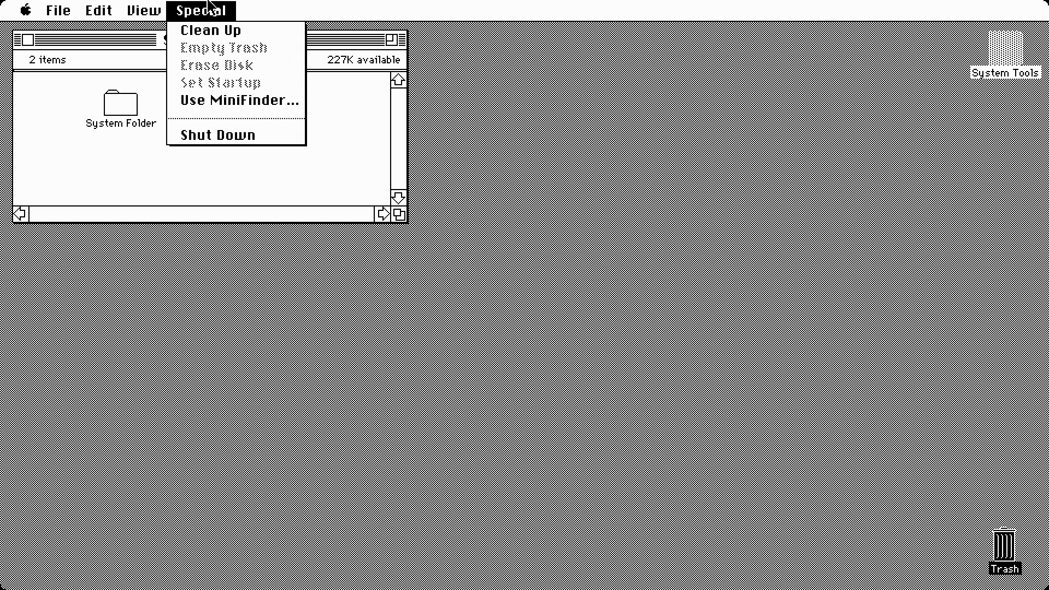
click(274, 110)
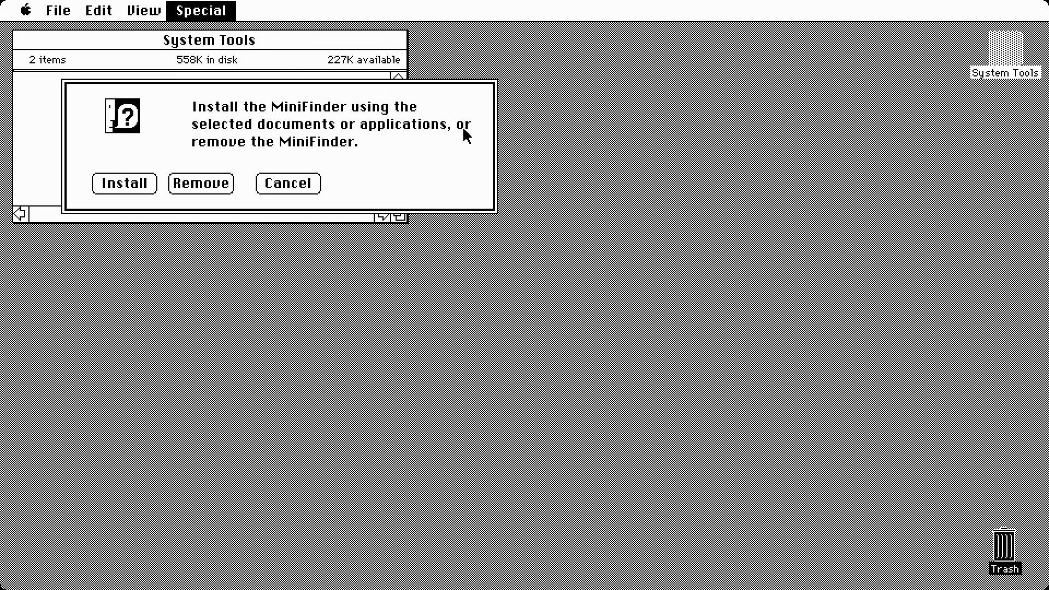
Step: Install the MiniFinder twice, then shut down to restart into the MiniFinder screen
click(140, 185)
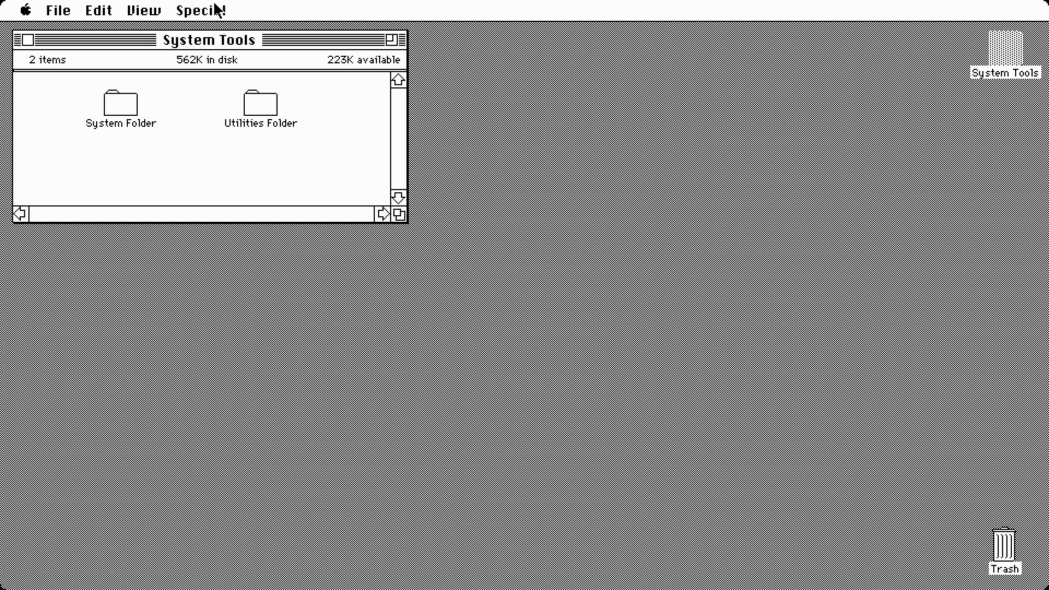
drag(217, 10, 232, 104)
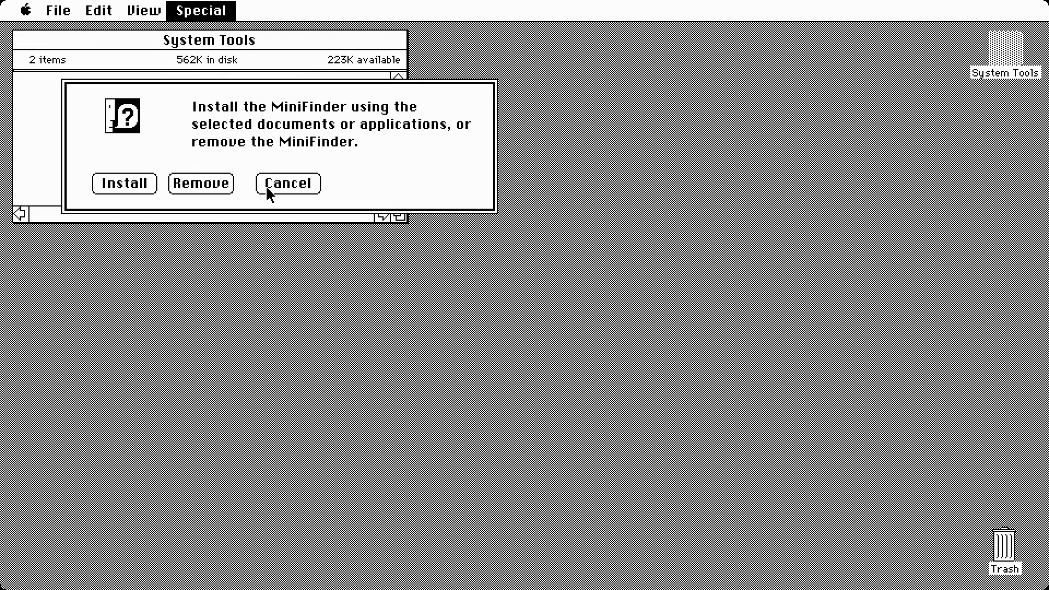
click(143, 184)
click(209, 11)
drag(209, 11, 252, 143)
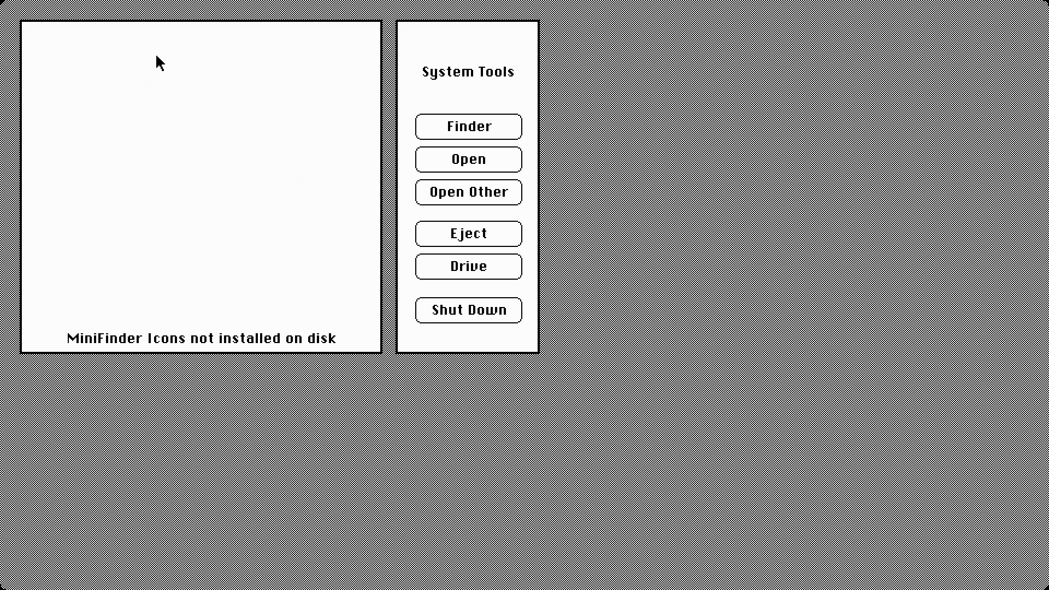
Step: Return from the MiniFinder to the Finder and remove the MiniFinder
click(470, 127)
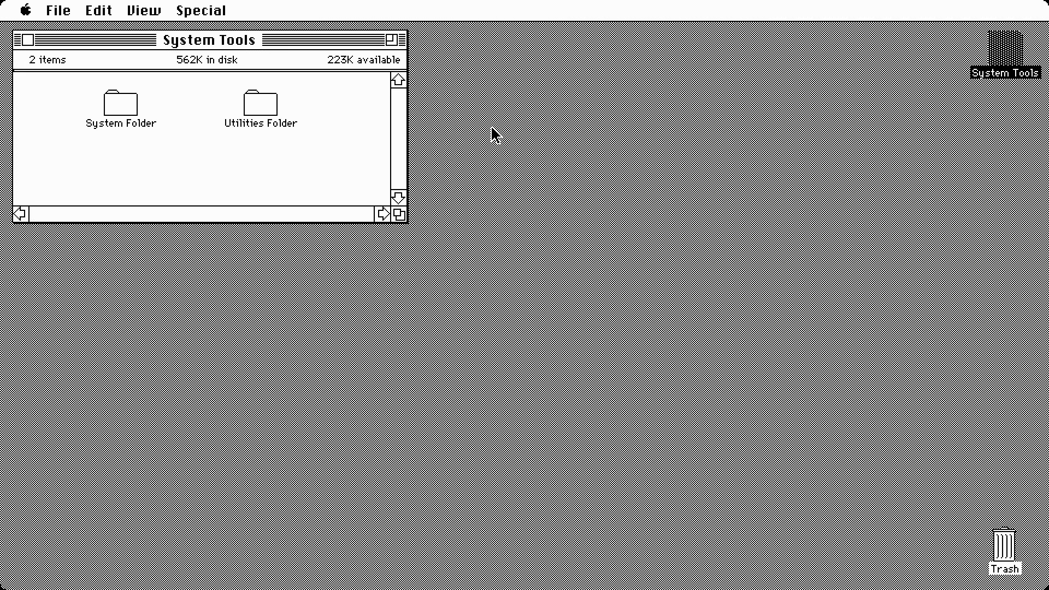
drag(200, 11, 216, 100)
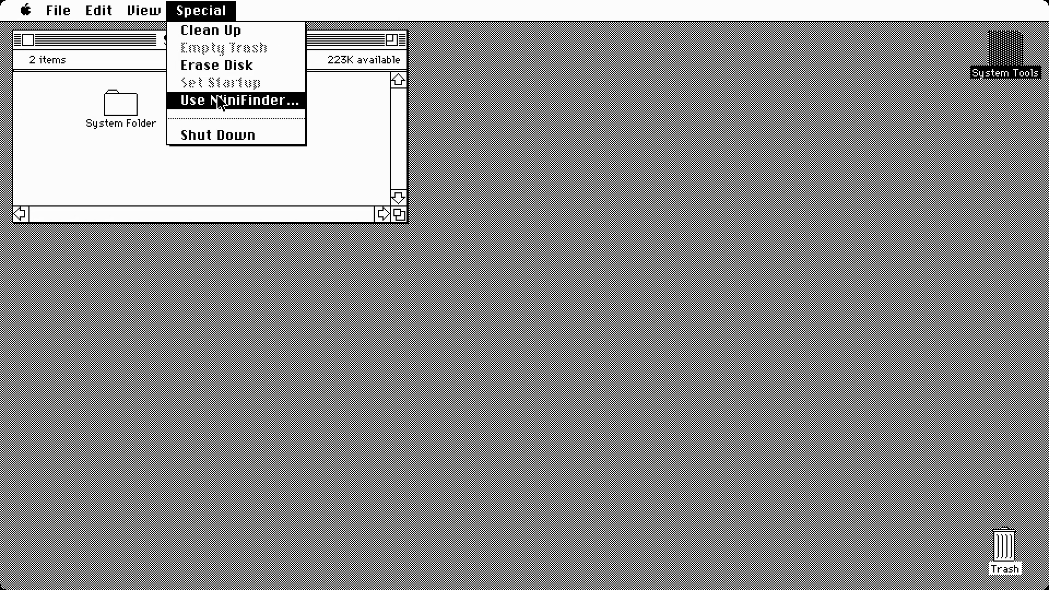
click(209, 184)
Step: Shut down, boot the Guided Tour, and start the Working With an Application lesson
click(215, 9)
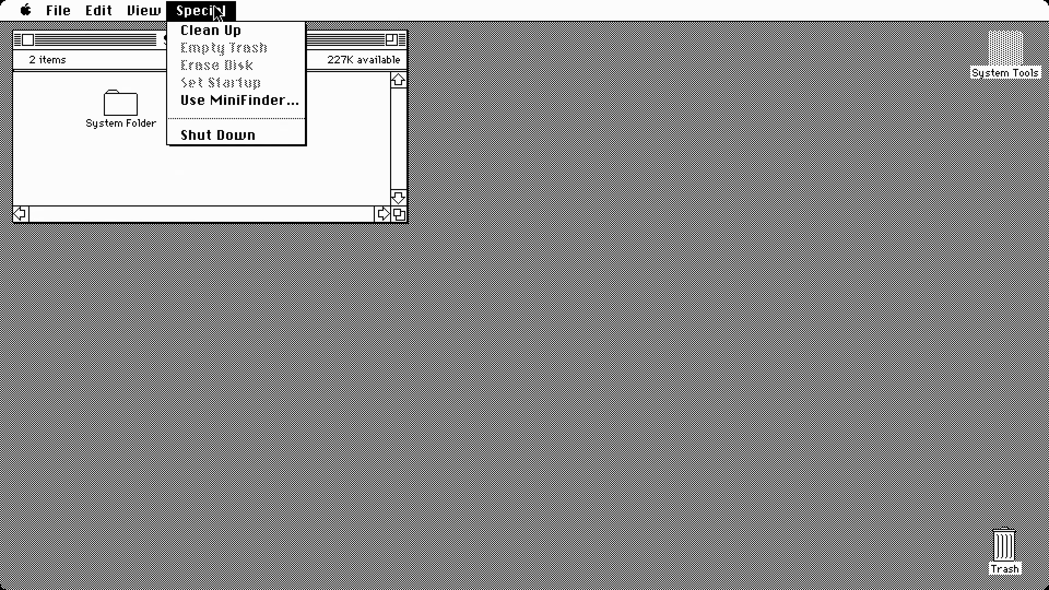
mouse_move(214, 7)
mouse_down()
mouse_move(29, 4)
mouse_move(222, 7)
mouse_up()
drag(221, 6, 264, 133)
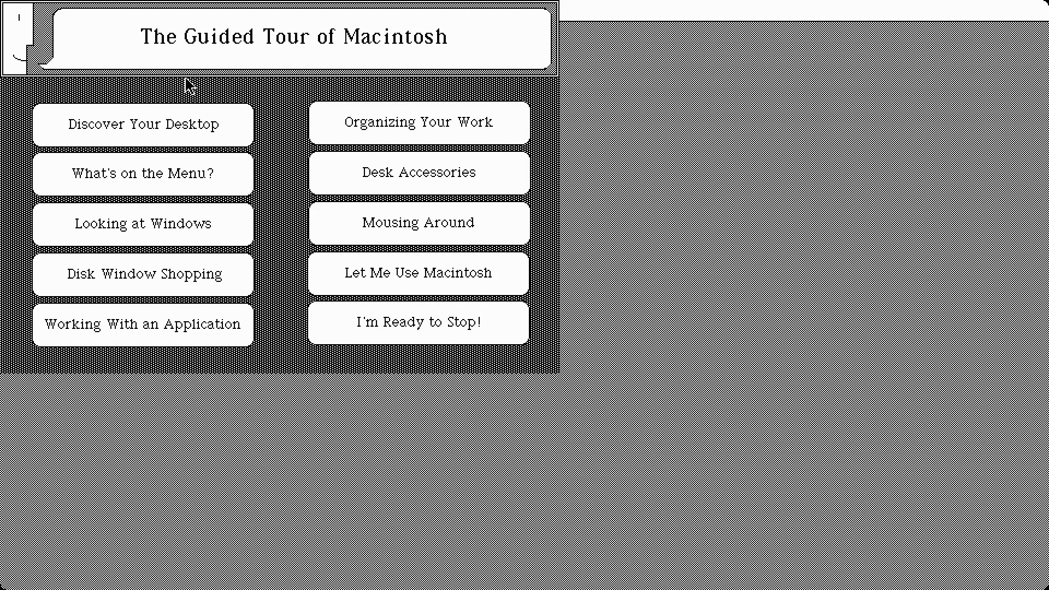
click(153, 328)
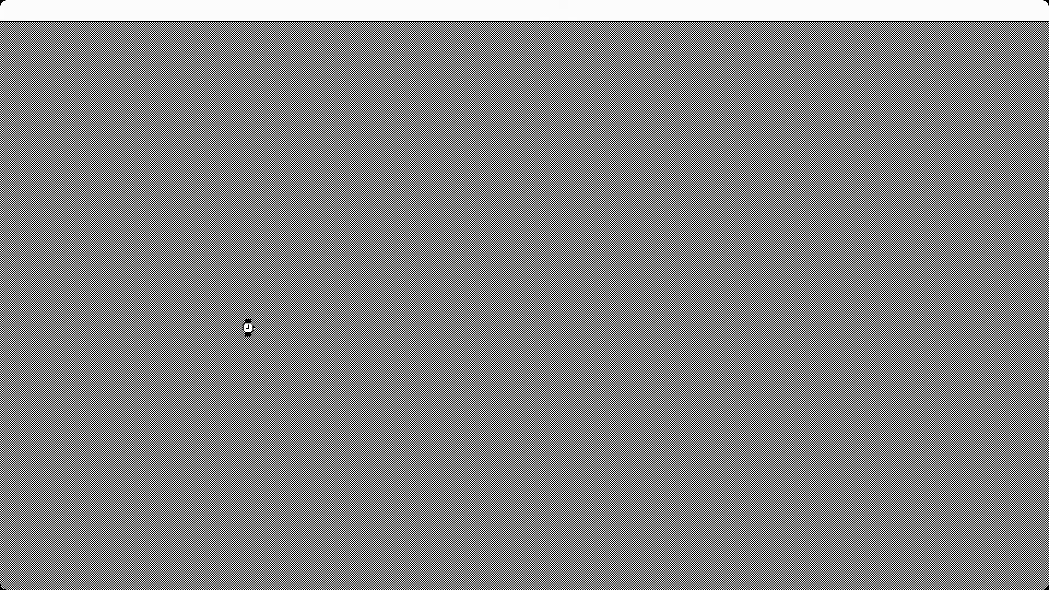